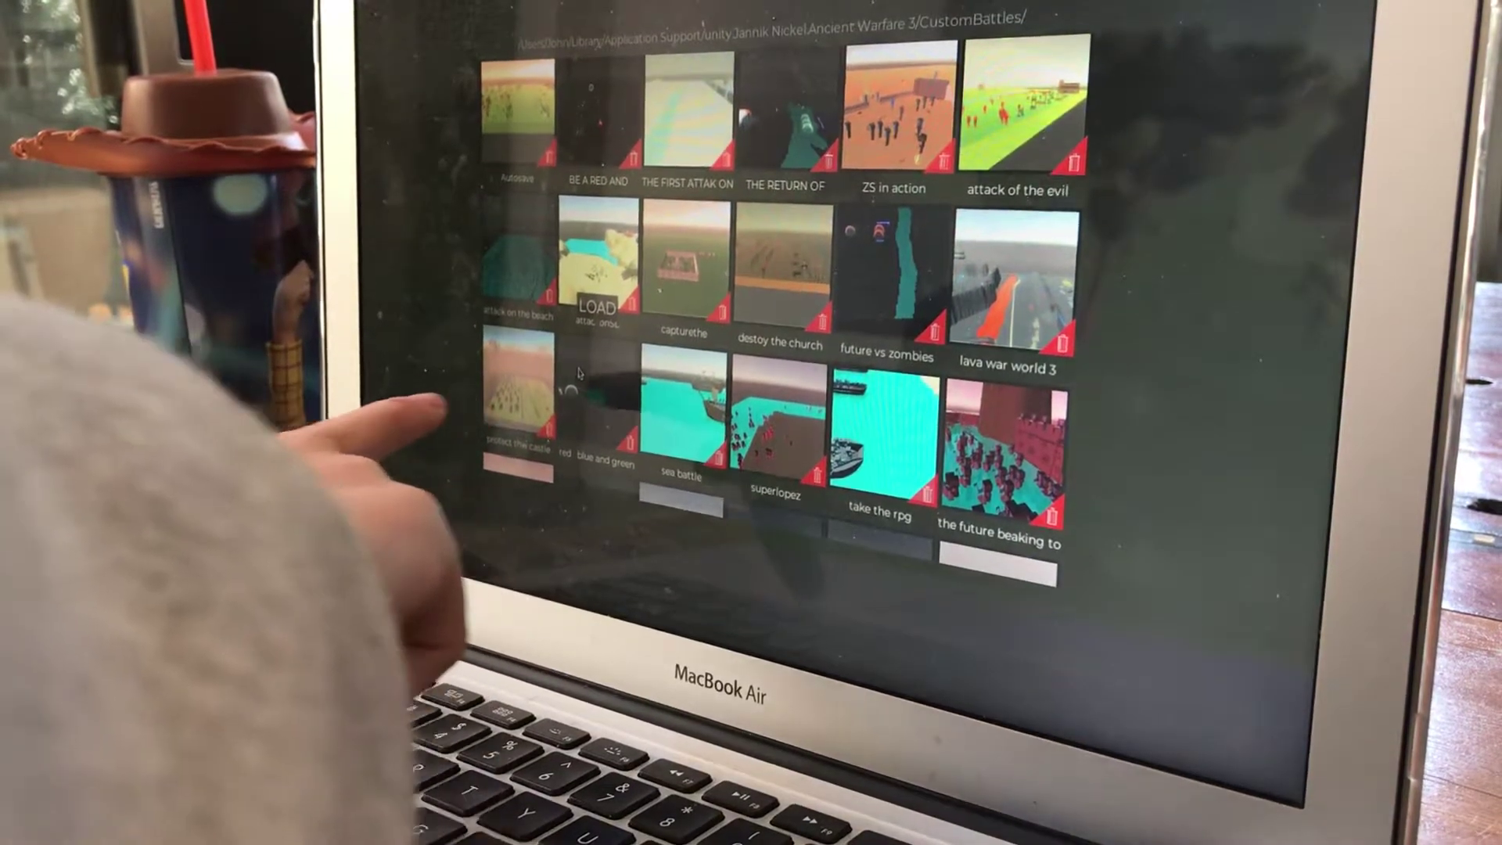
Step: Load the chosen custom castle battle with red tanks and soldiers into the editor
left_click(519, 288)
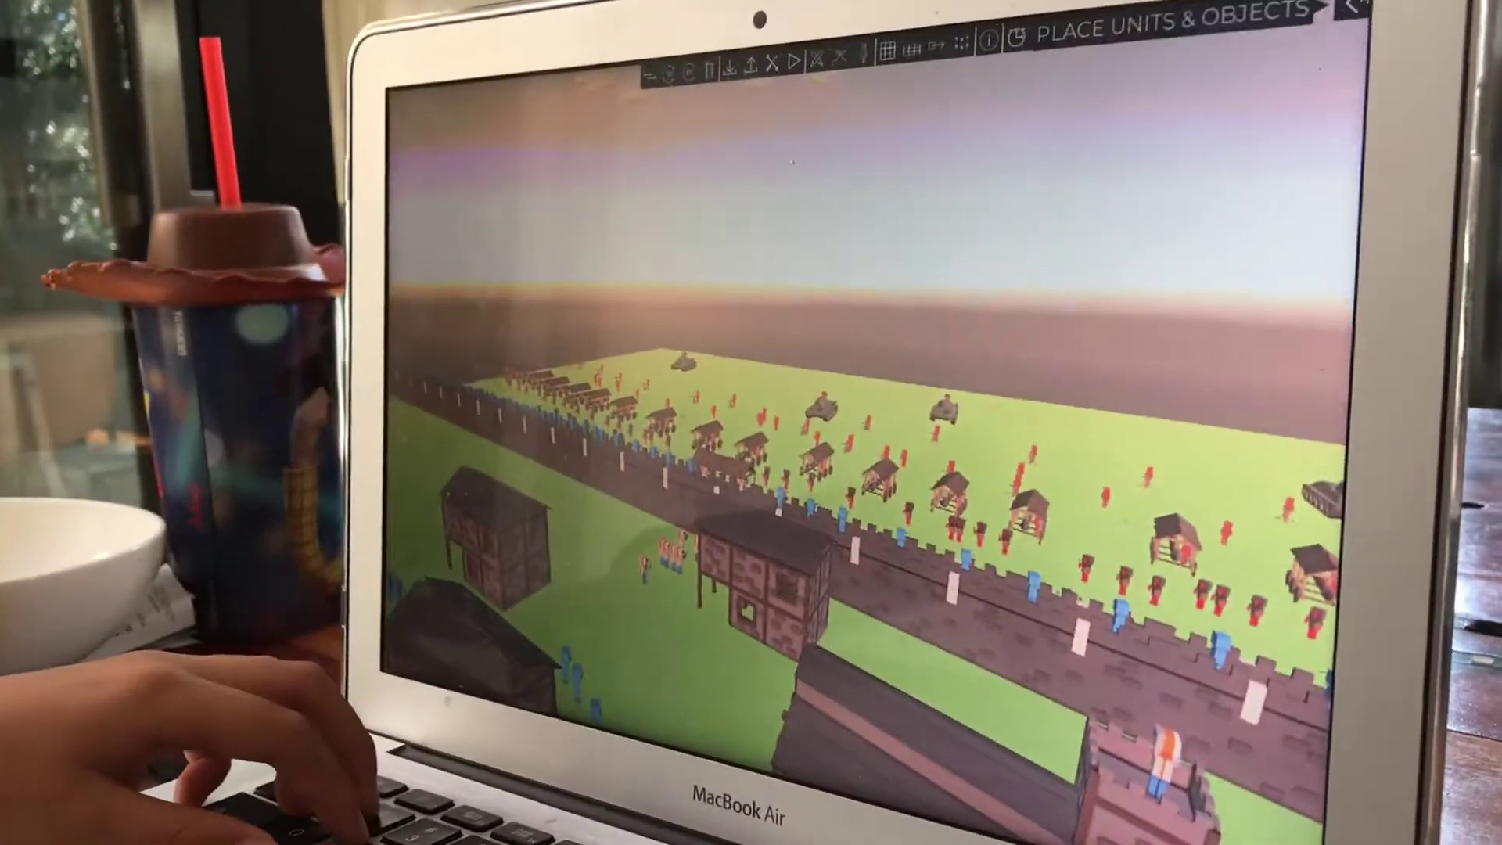
Step: Limit the placement list to WWII-era units and fly the view across the castle wall
left_click(1353, 7)
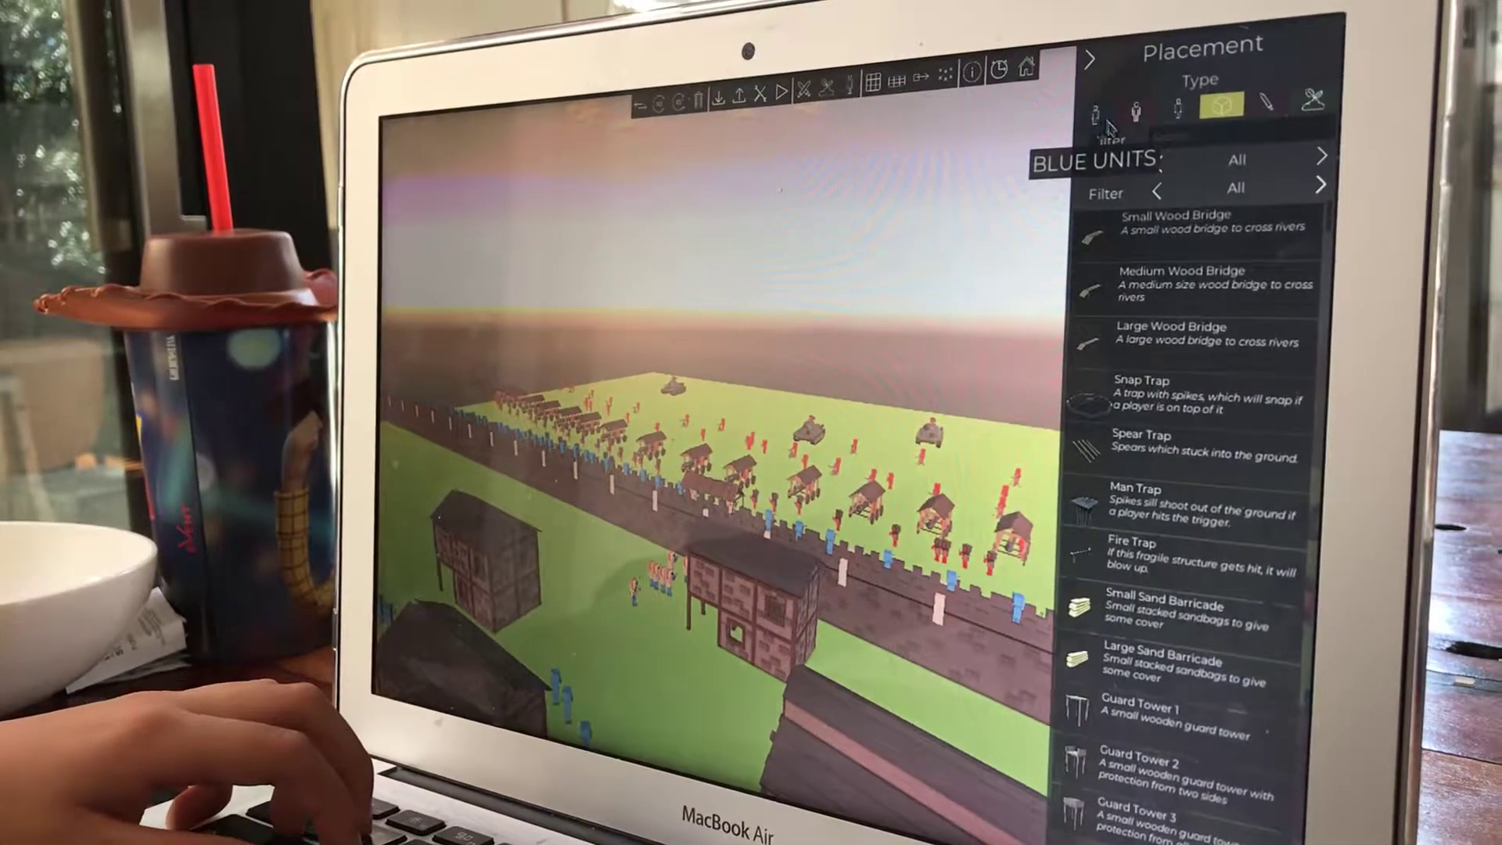
left_click(1323, 158)
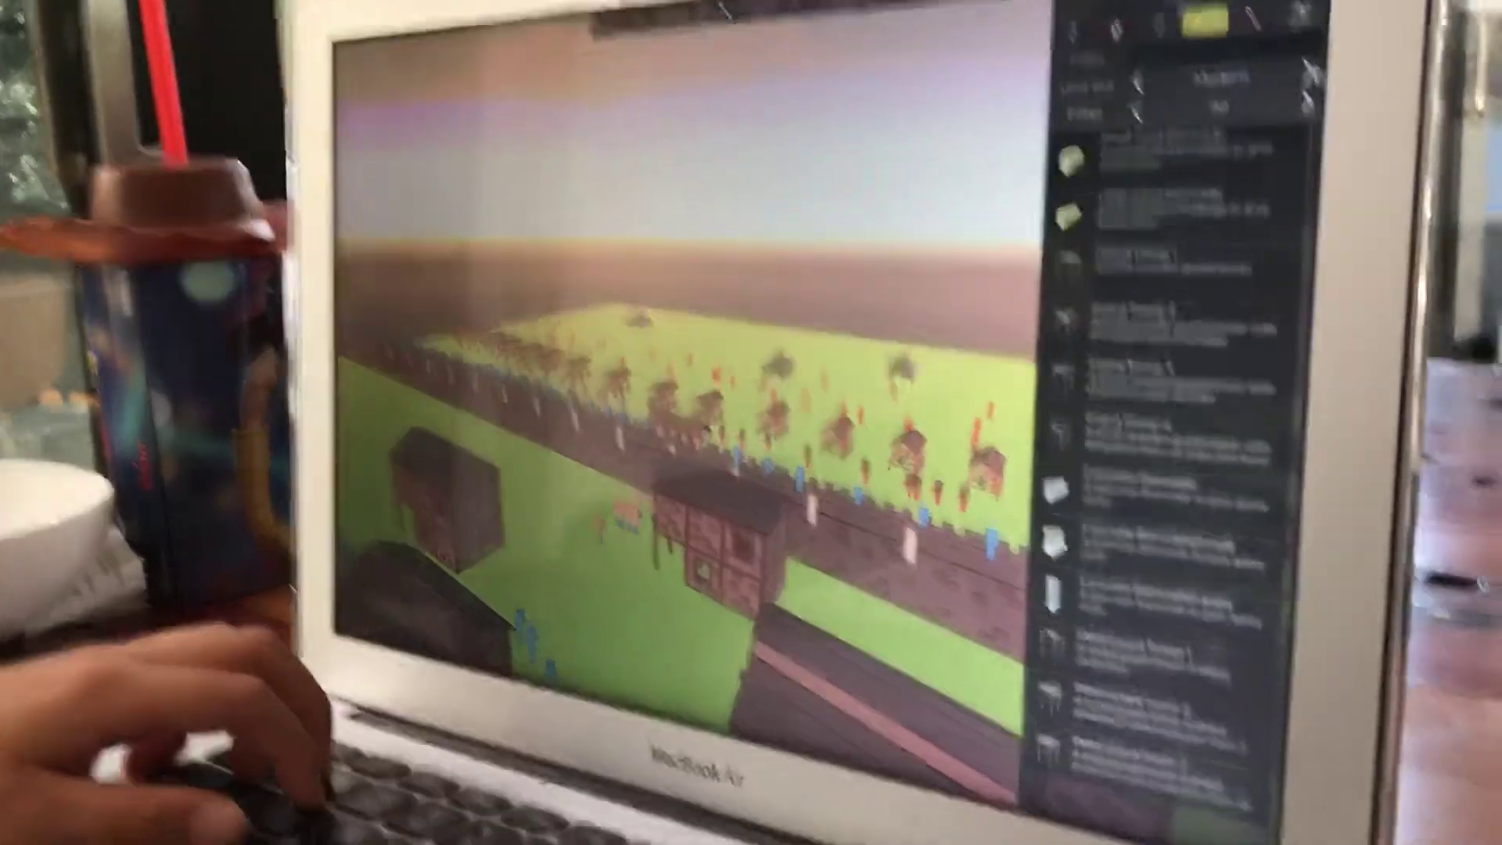
left_click(1137, 80)
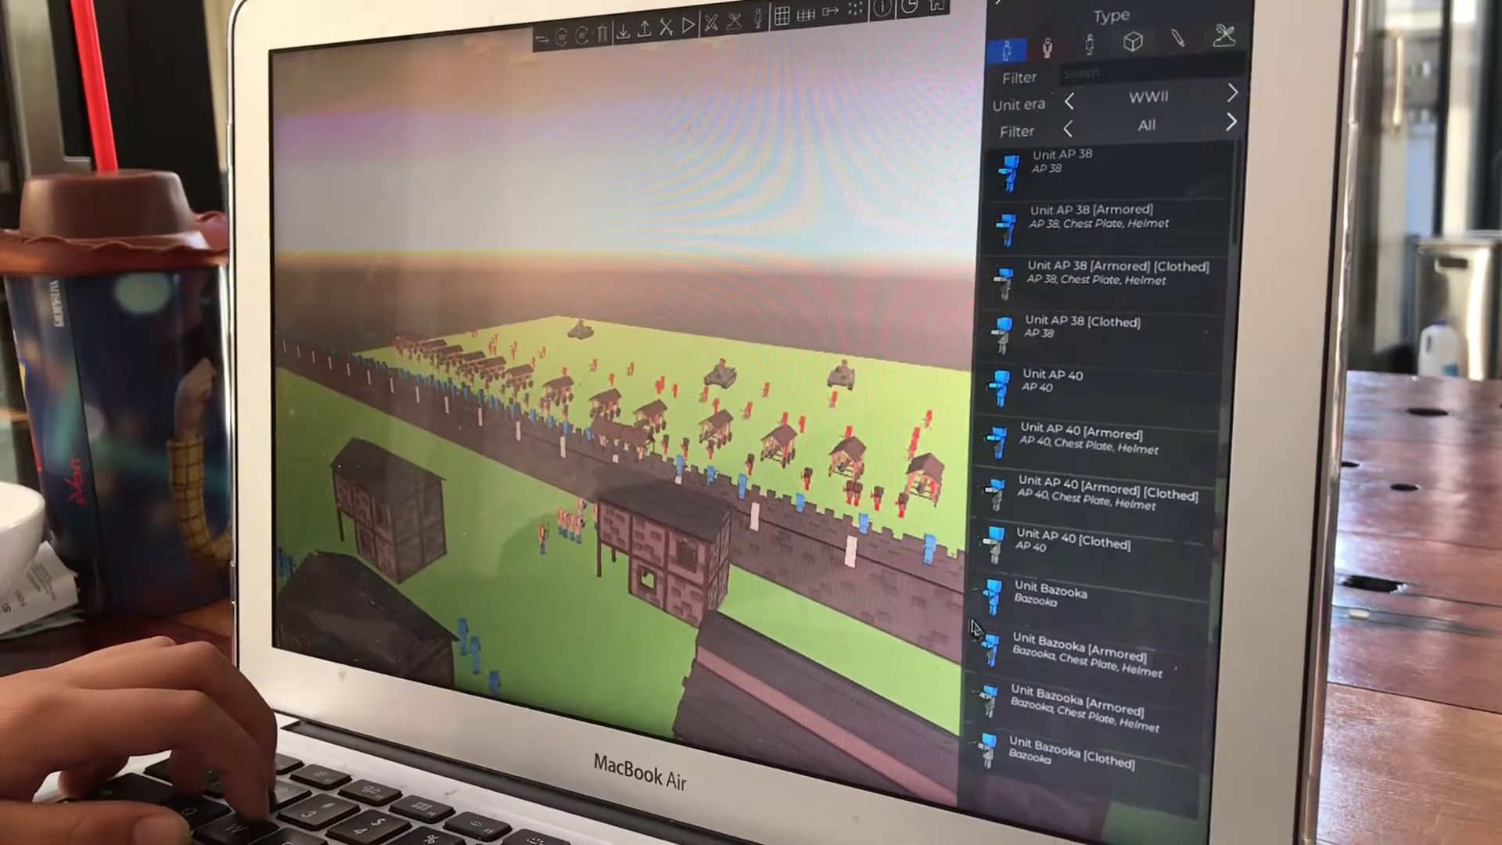
scroll(973, 630, "down", 3)
scroll(986, 622, "down", 3)
scroll(1004, 611, "down", 2)
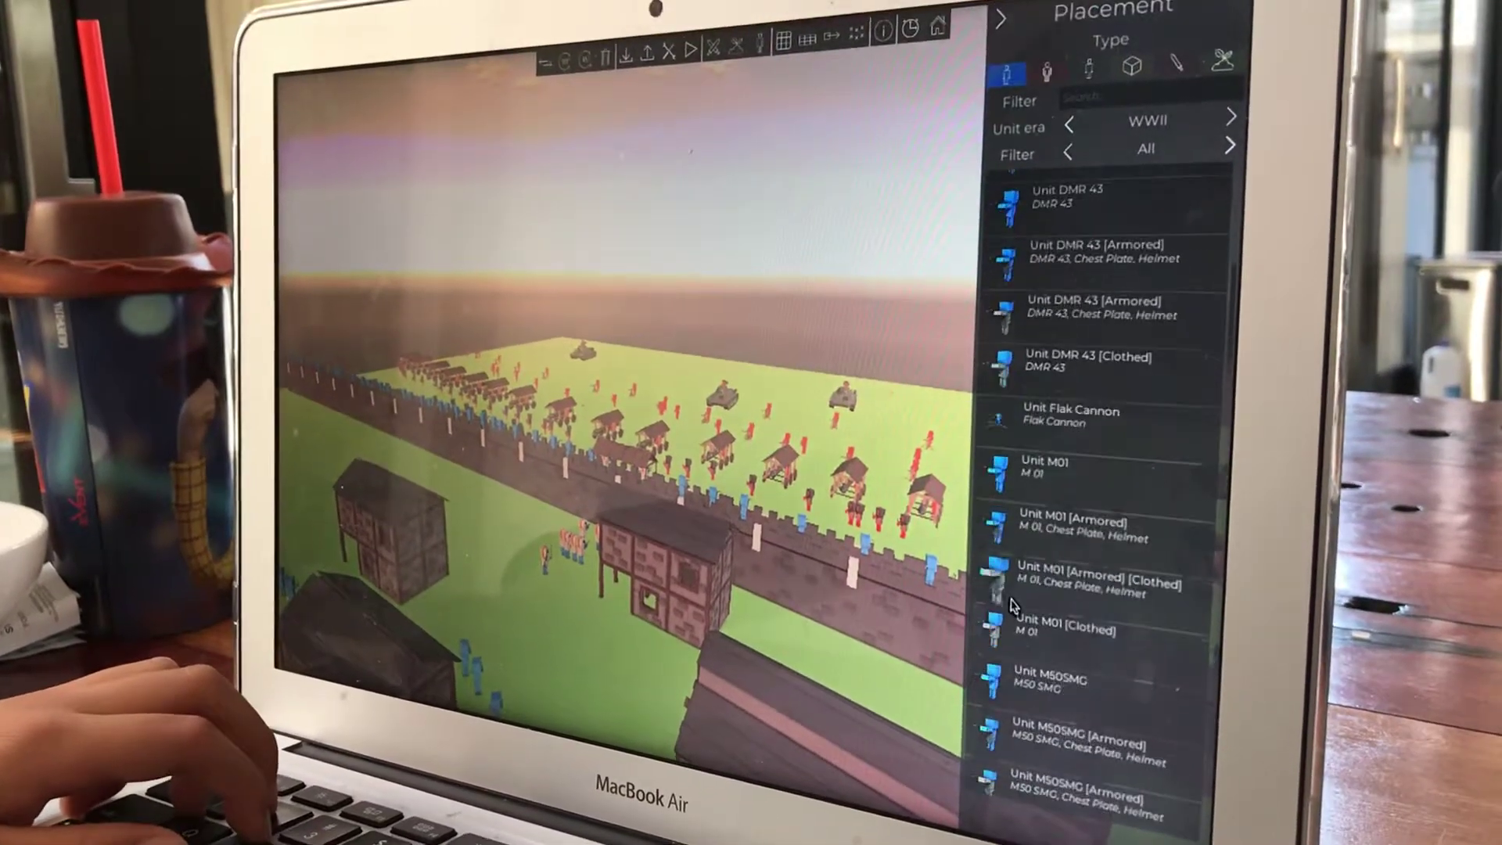
scroll(1008, 592, "down", 2)
scroll(1000, 575, "down", 2)
scroll(992, 552, "down", 2)
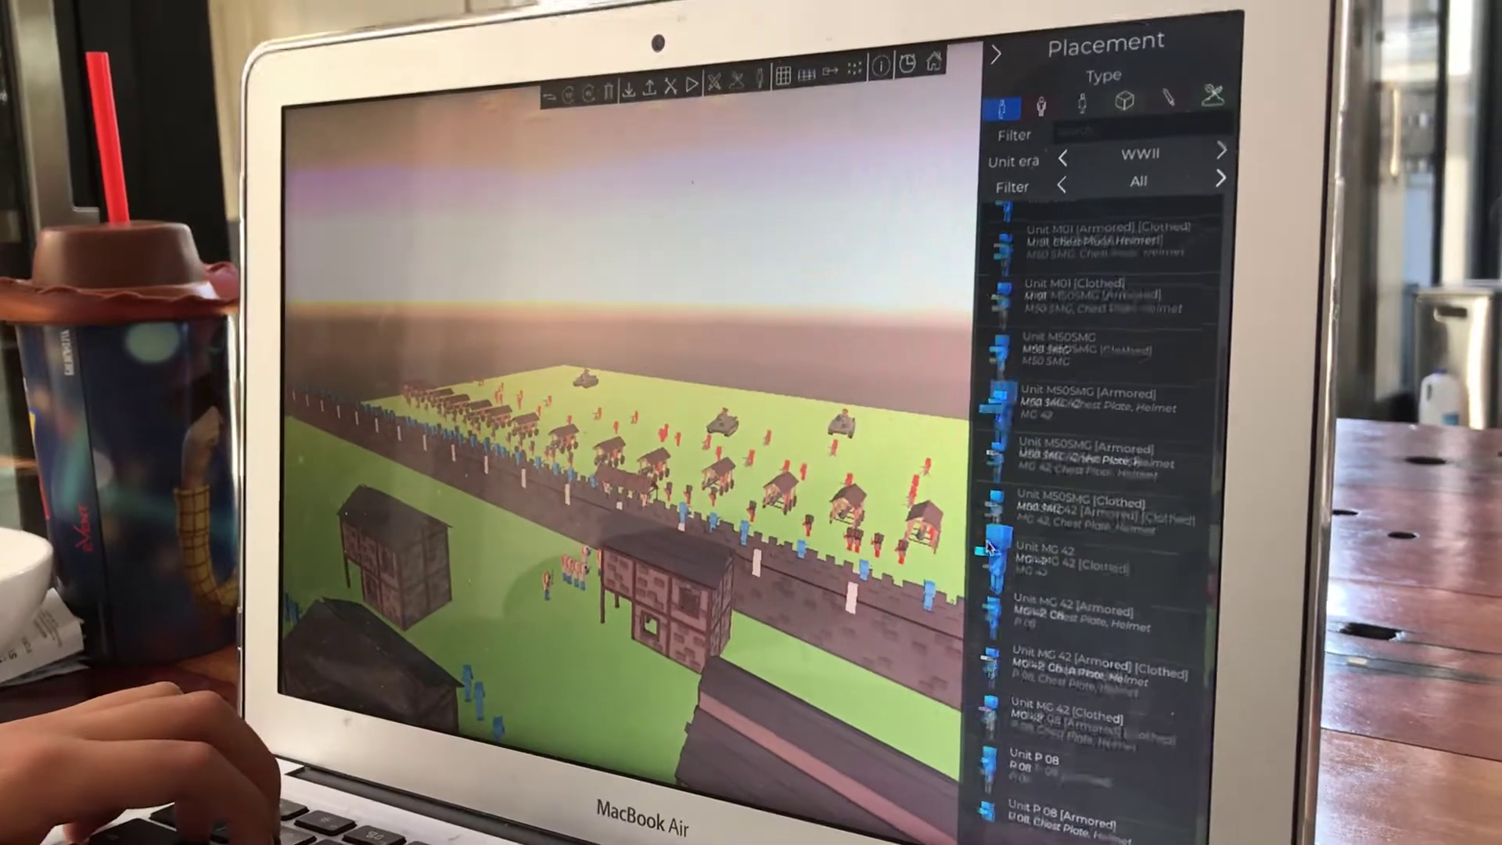
scroll(992, 550, "down", 4)
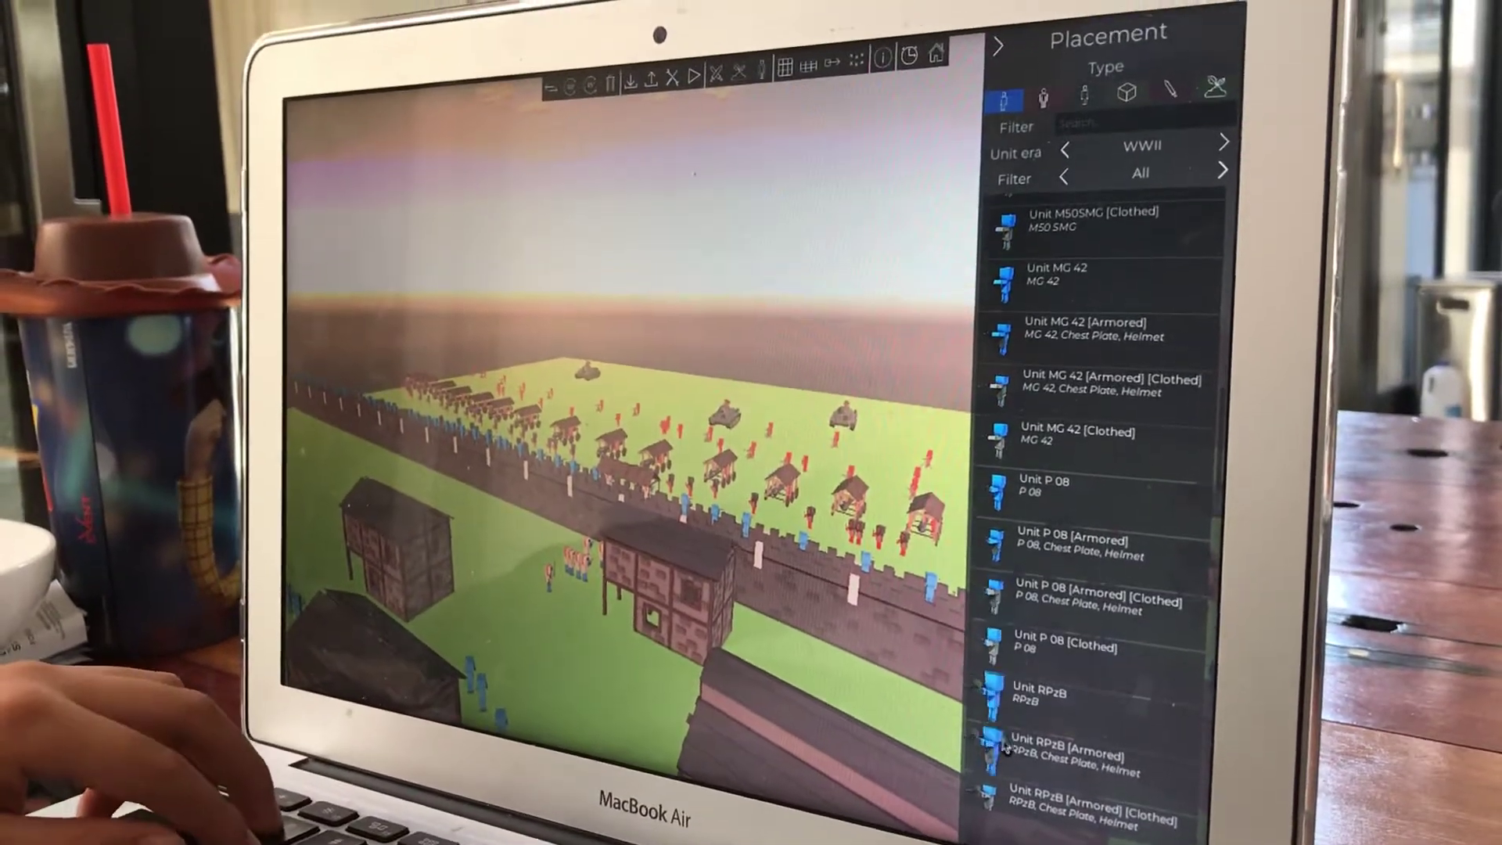
key("w")
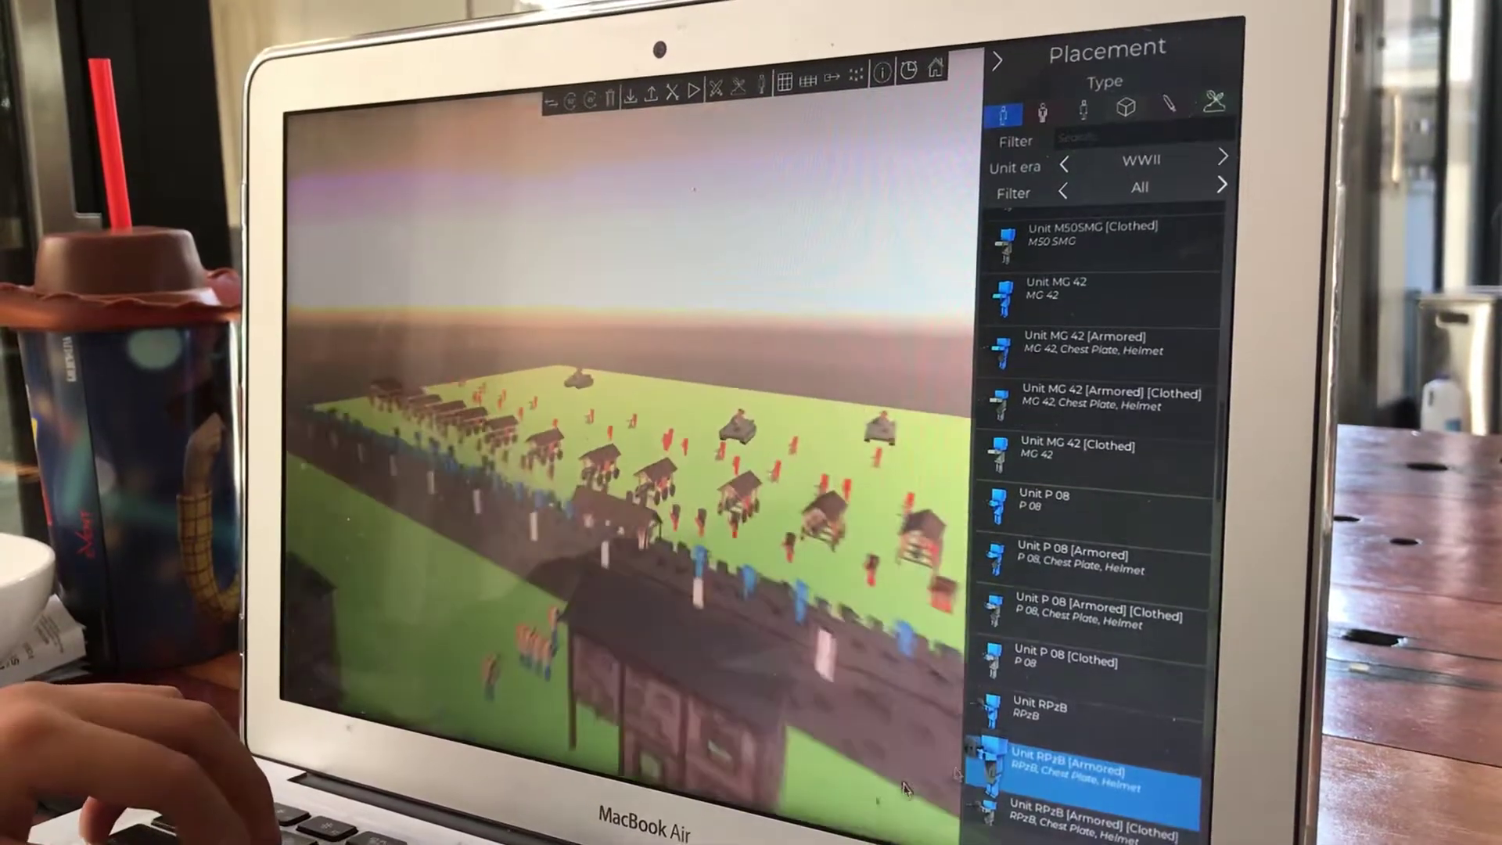
key("w")
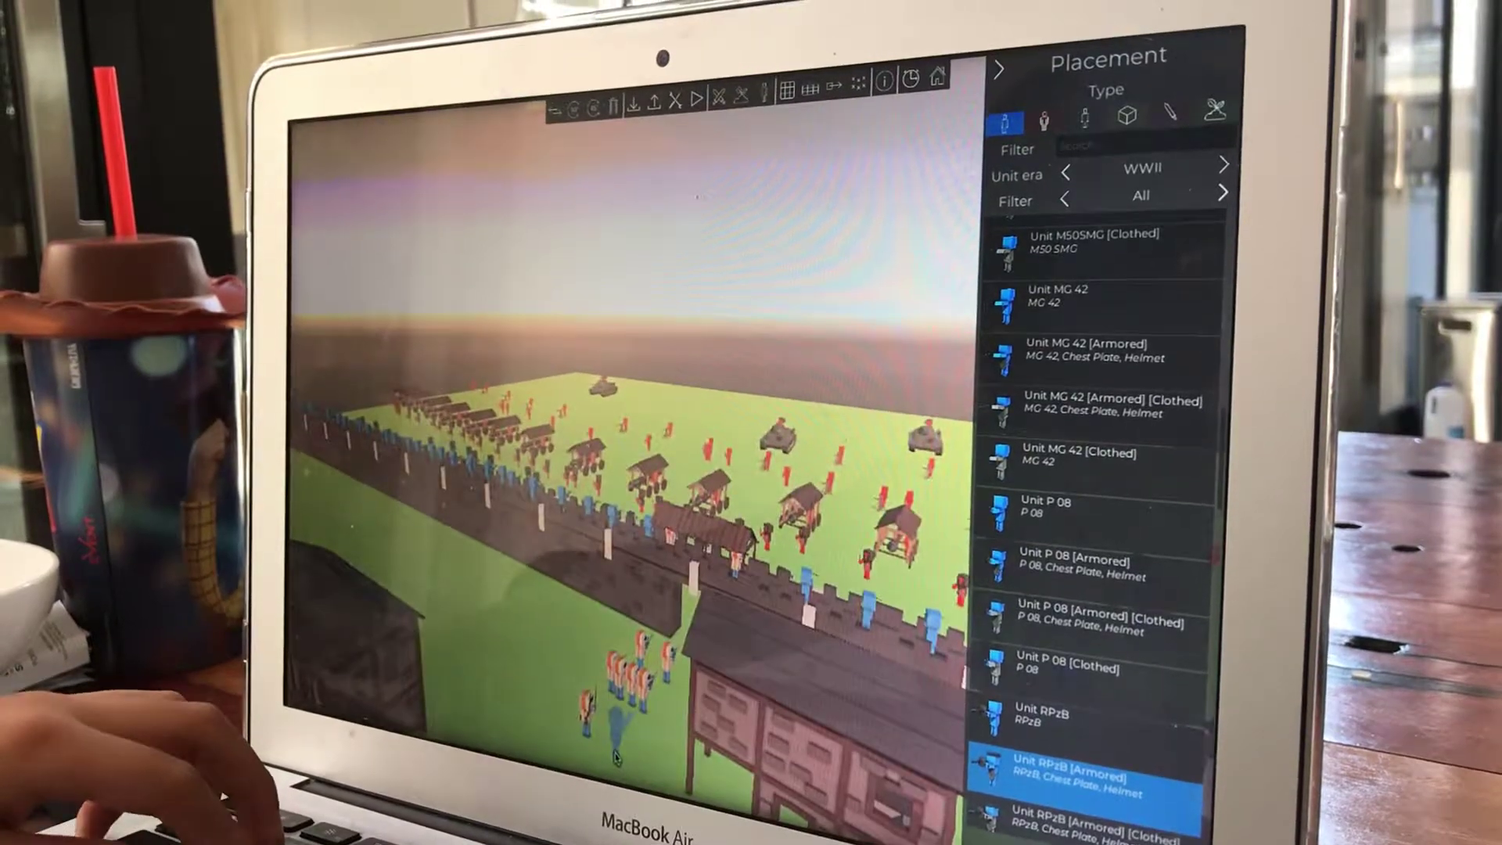
key("w")
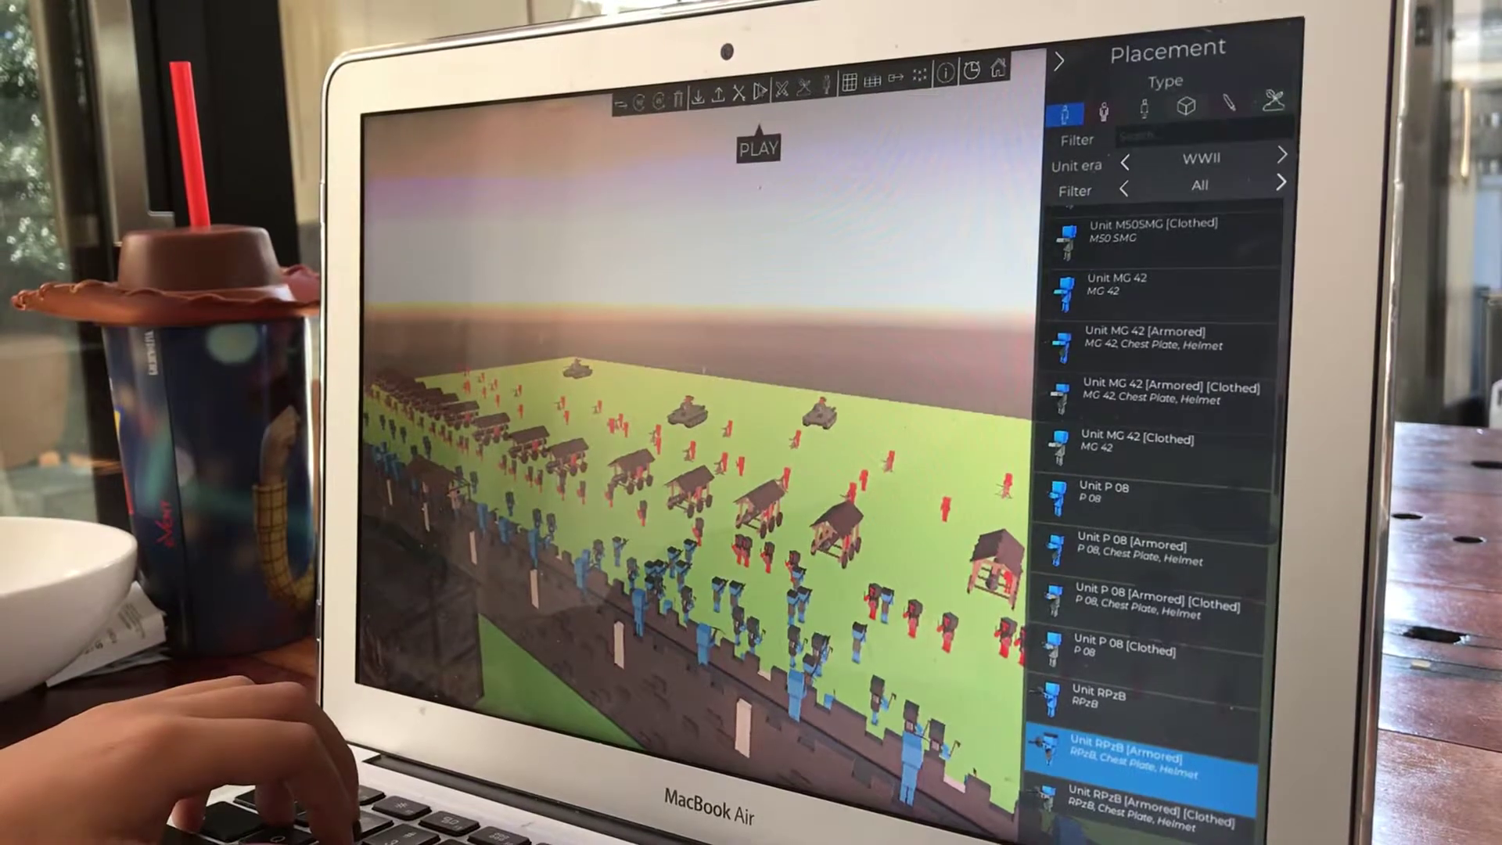
Step: Set the time of day to sunset in Environment Settings and start the battle
left_click(760, 91)
left_click(1060, 61)
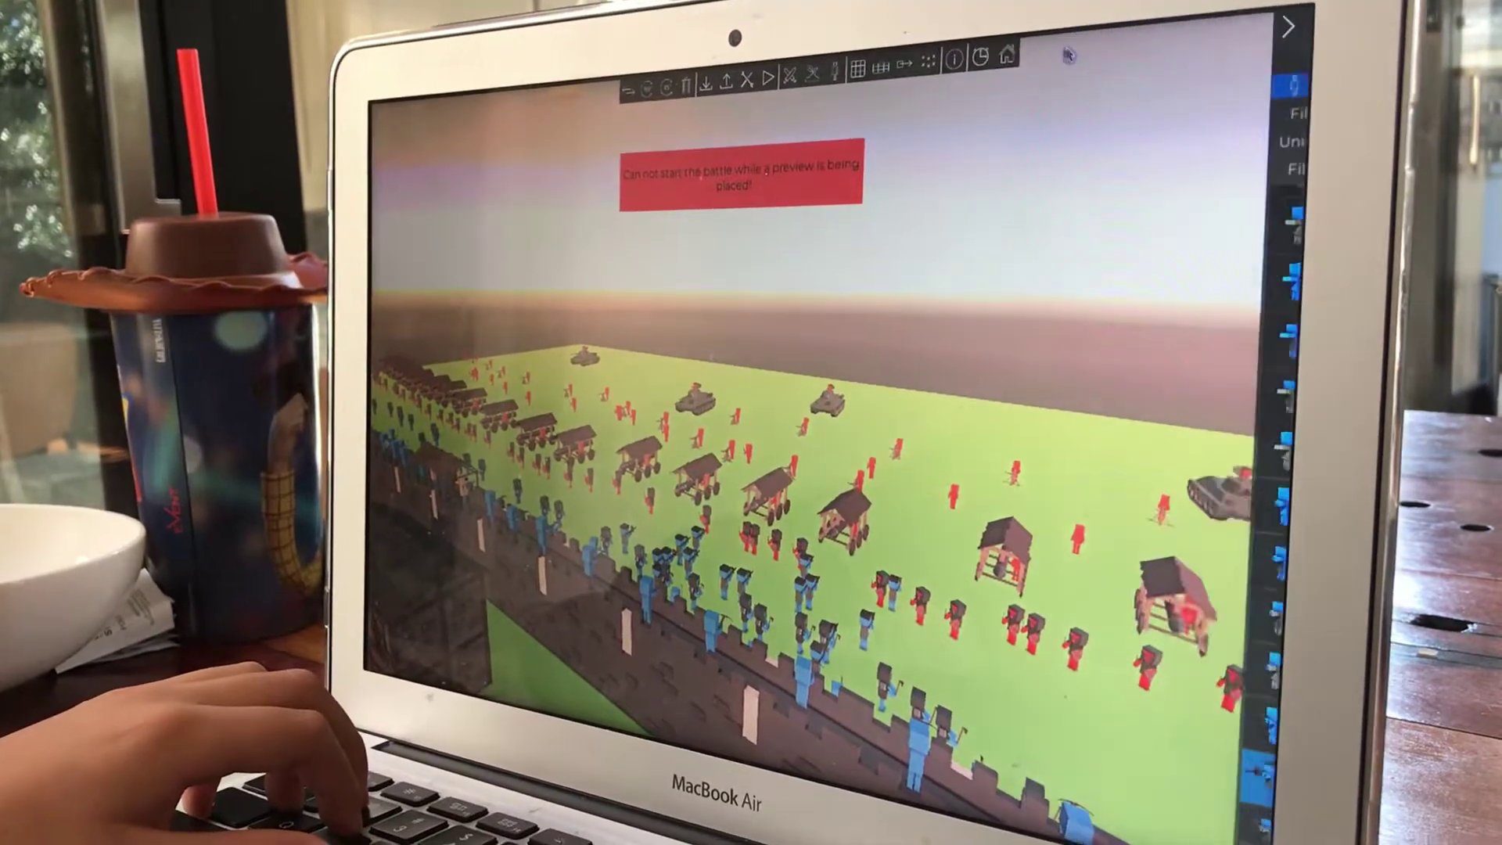
left_click(812, 74)
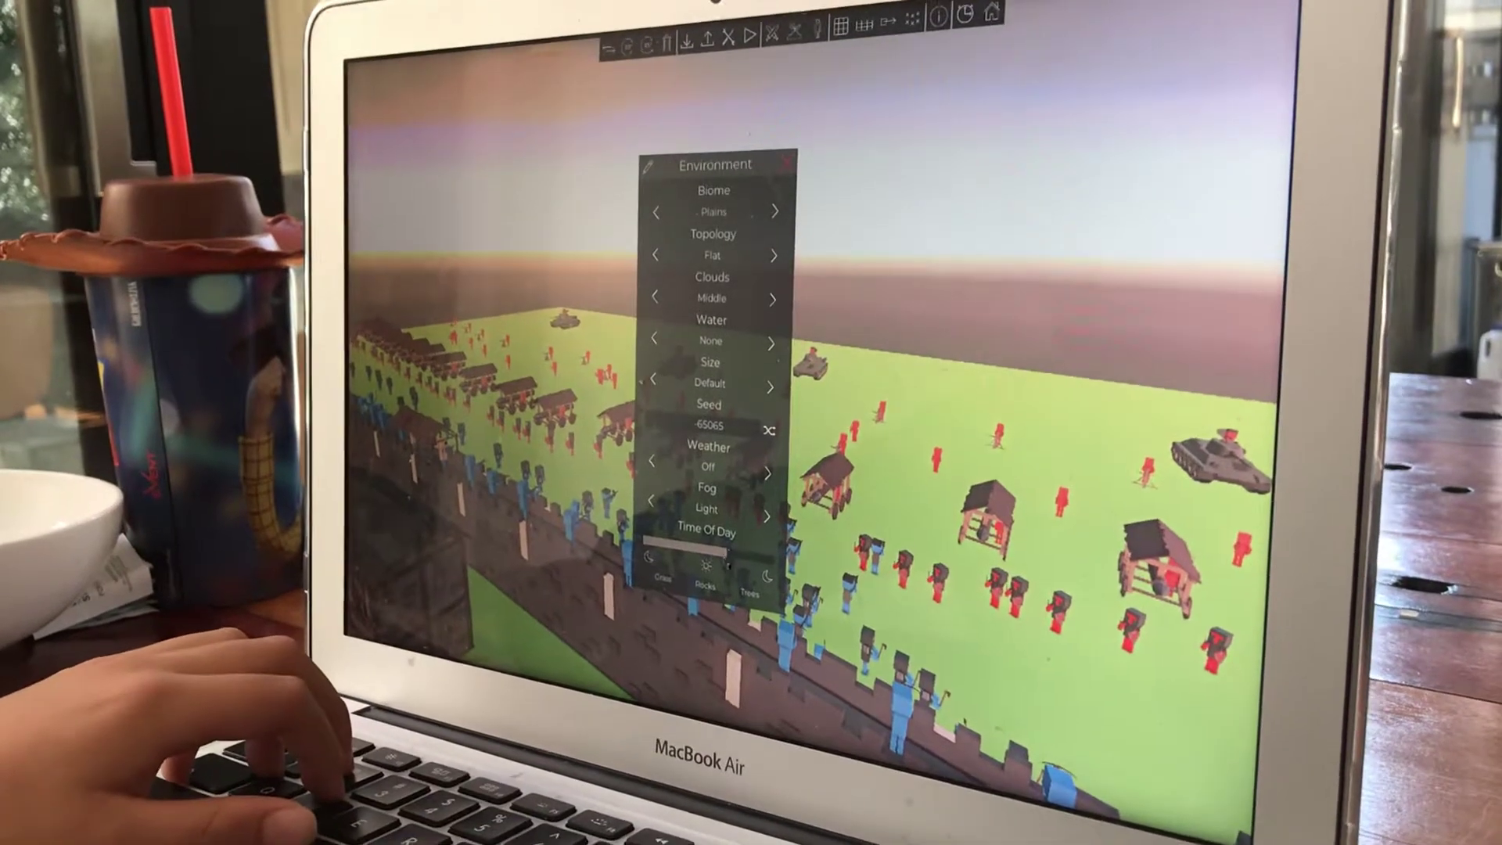
left_click_drag(732, 562, 665, 575)
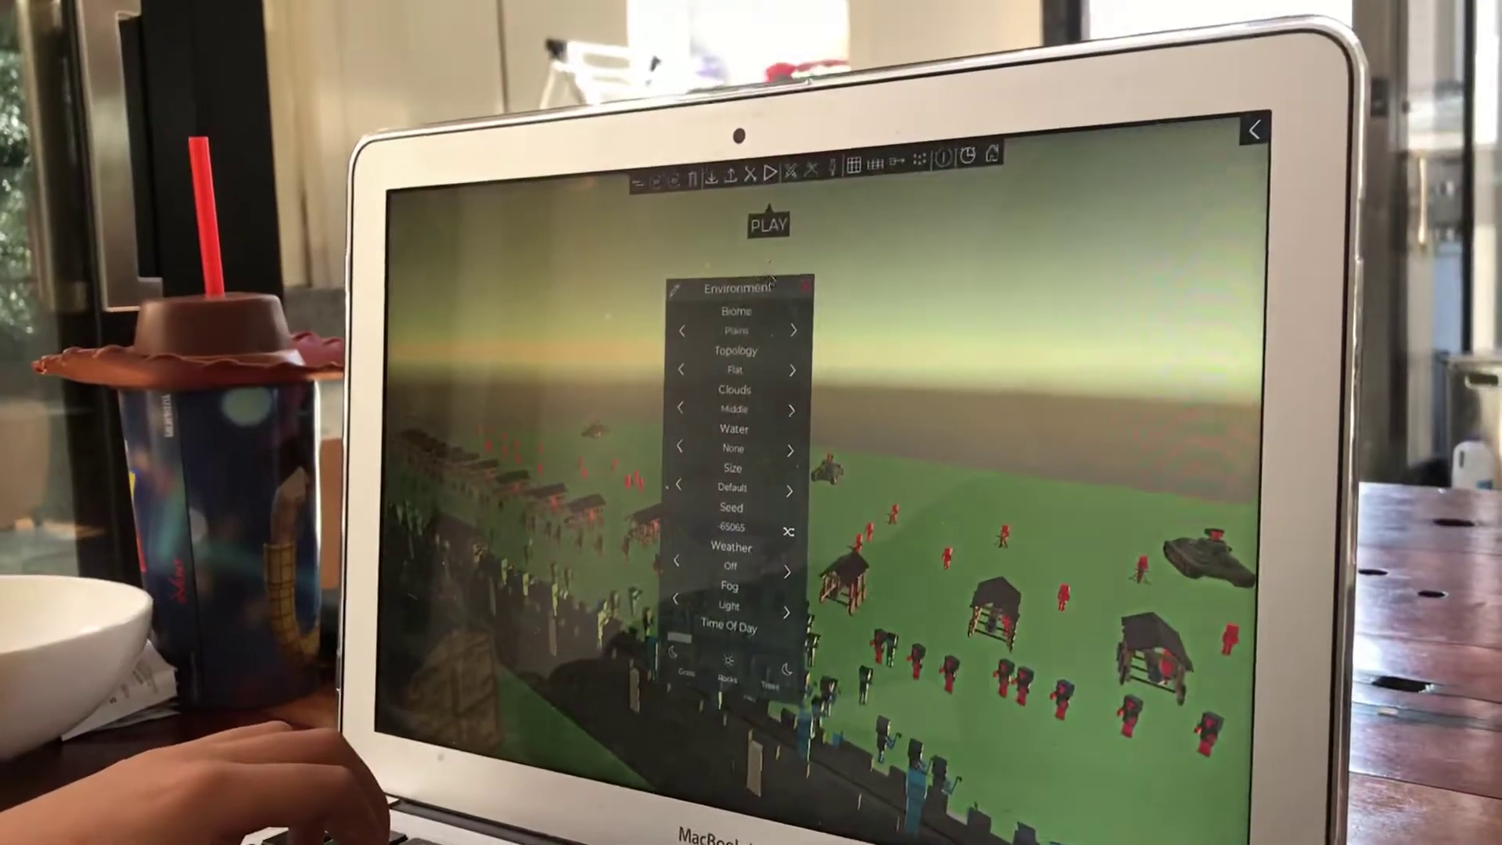
left_click(775, 219)
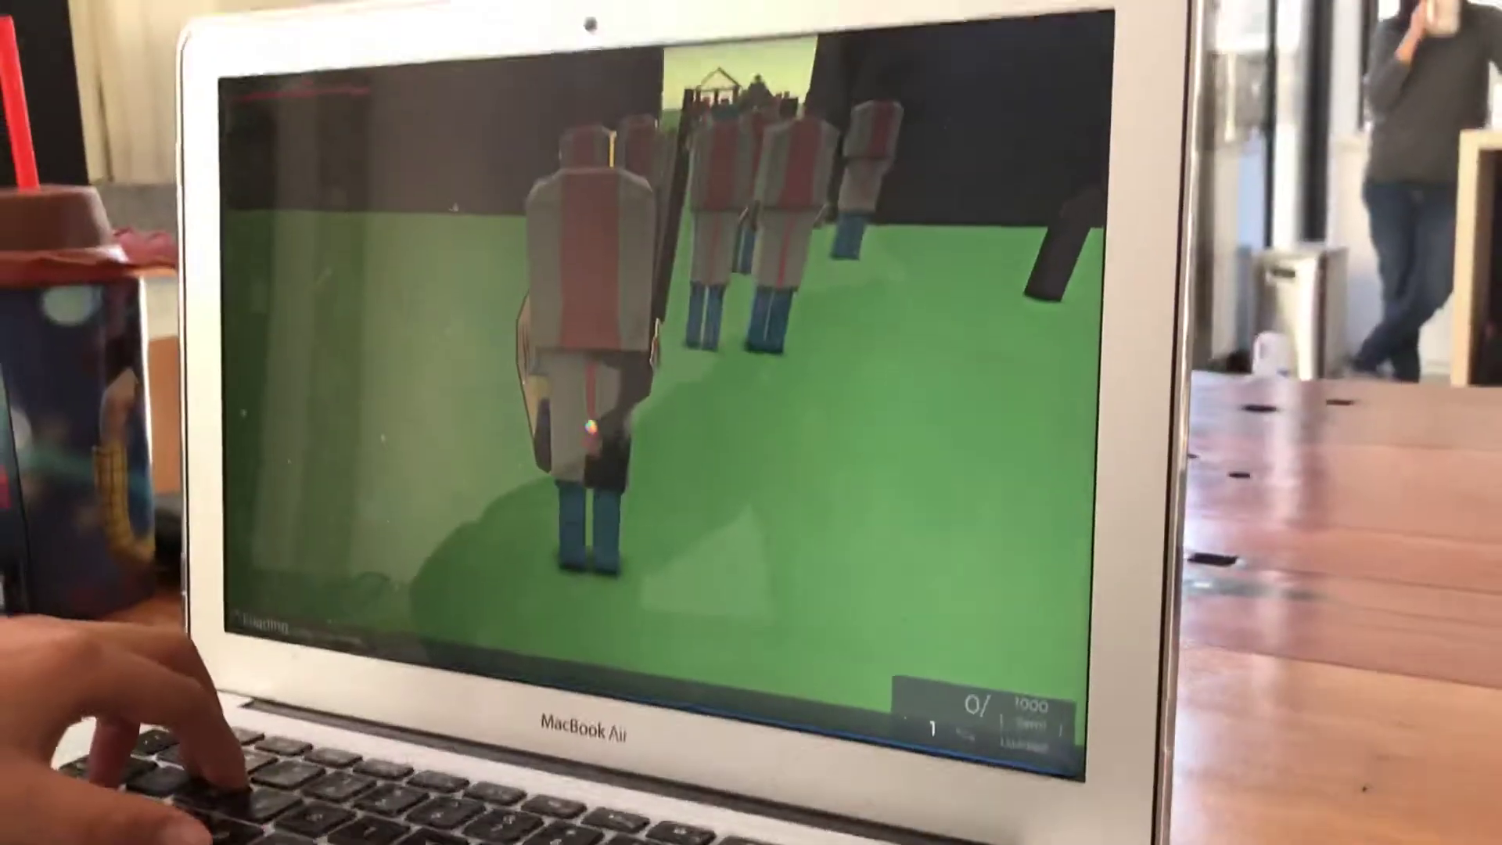
Step: Walk the armored soldier forward past the troops and up onto the castle wall
key("w")
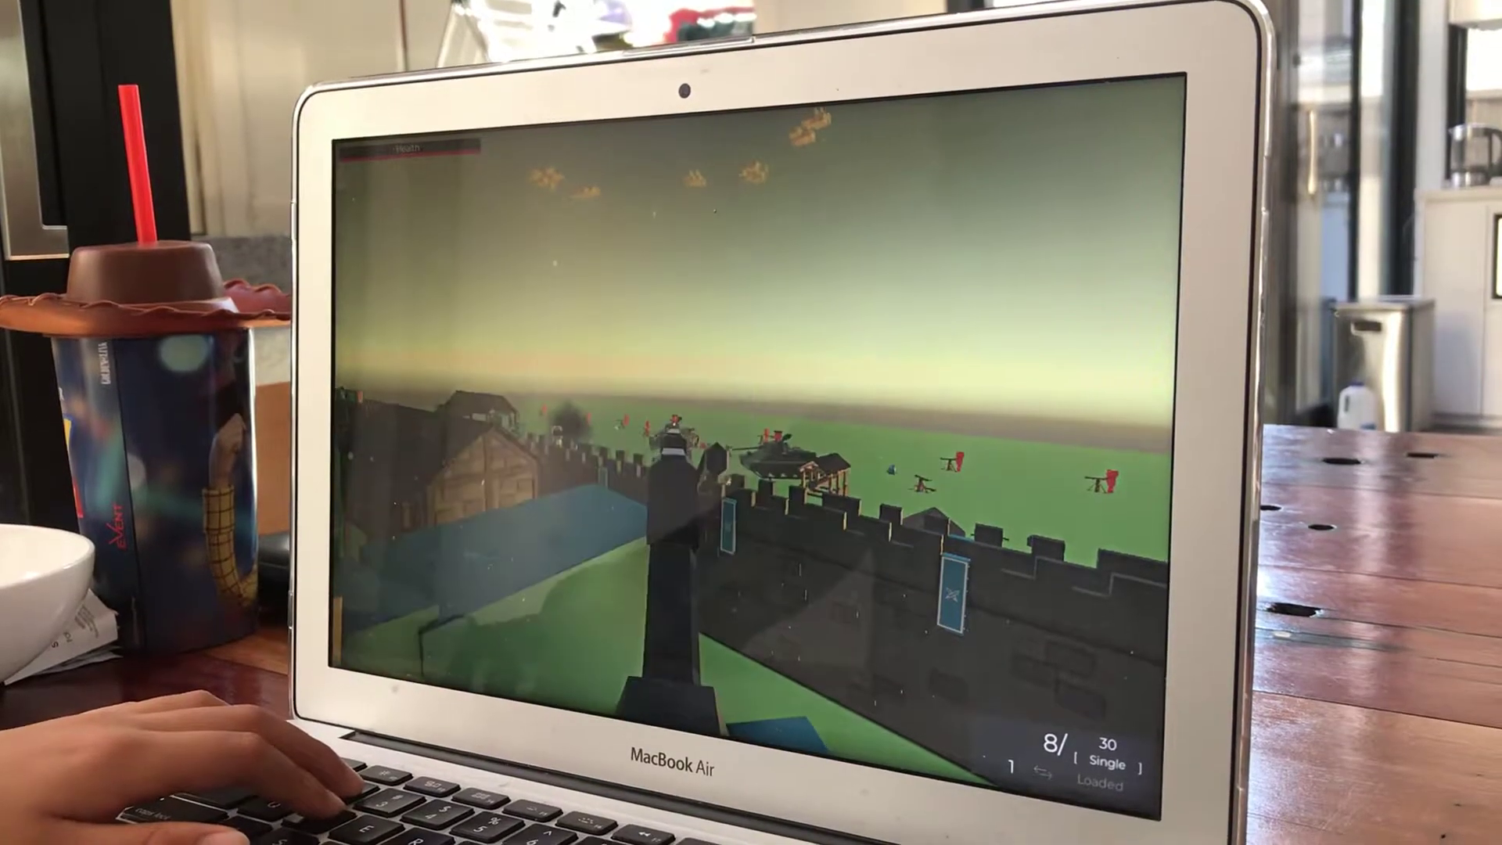
Step: Fire a shot at the enemy below, then pause to switch to spectating
left_click(754, 440)
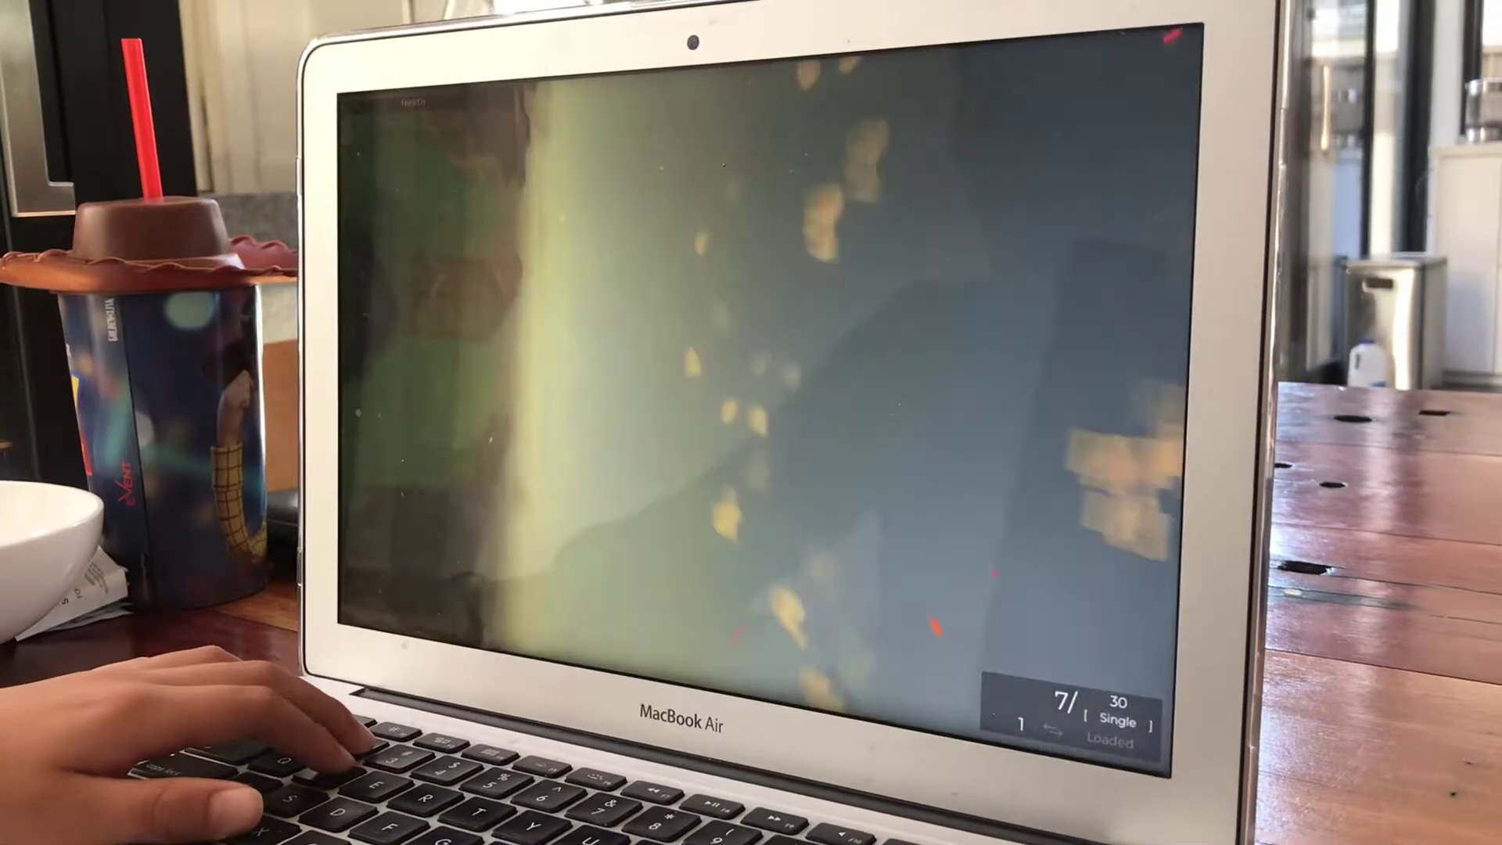
key("Escape")
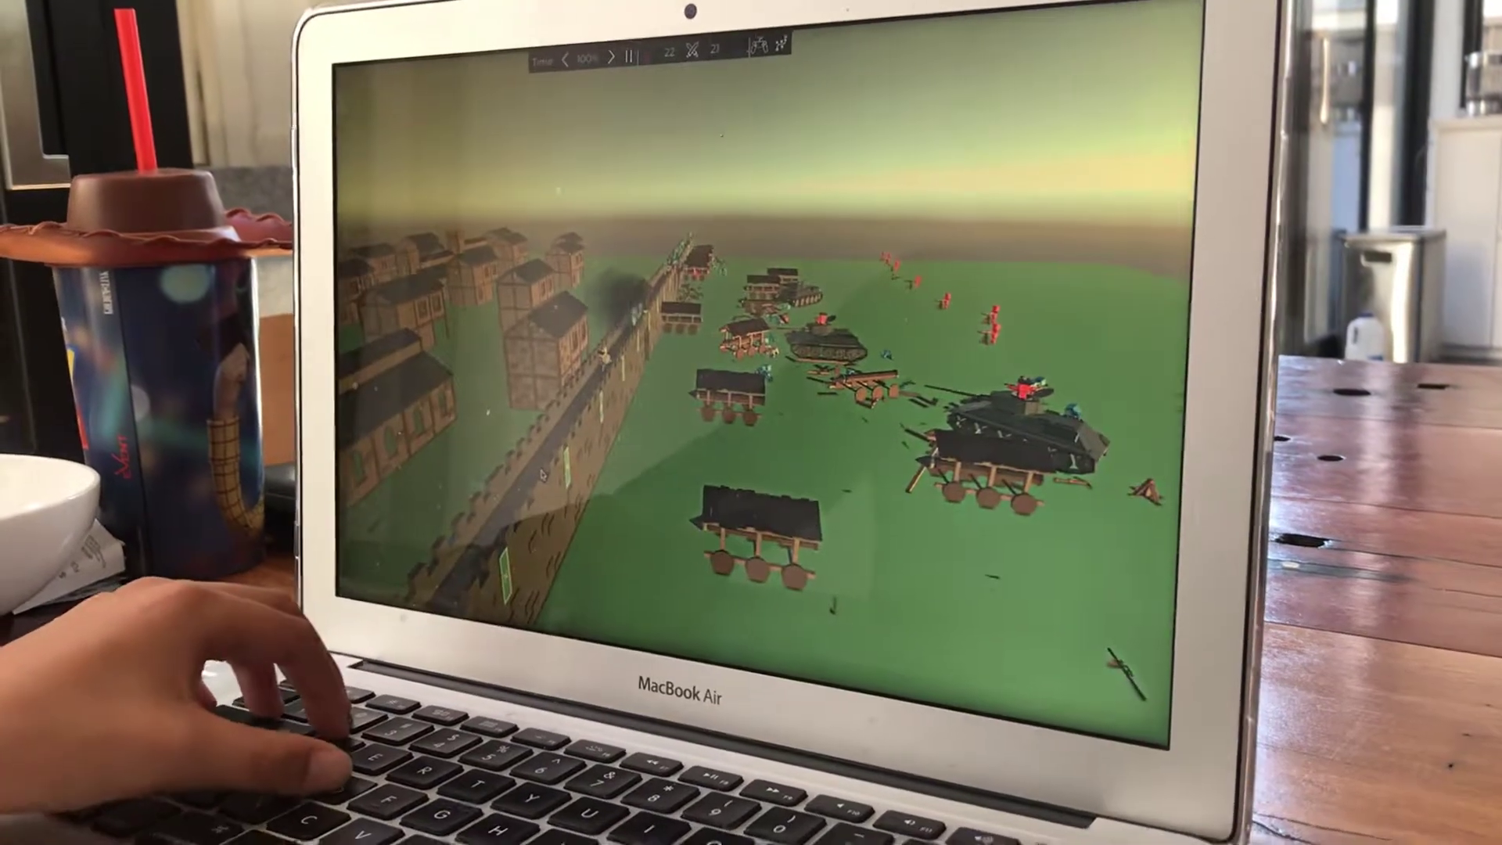
Step: Pull the spectator camera back for a wide view, then close in on the foreground tank
key("s")
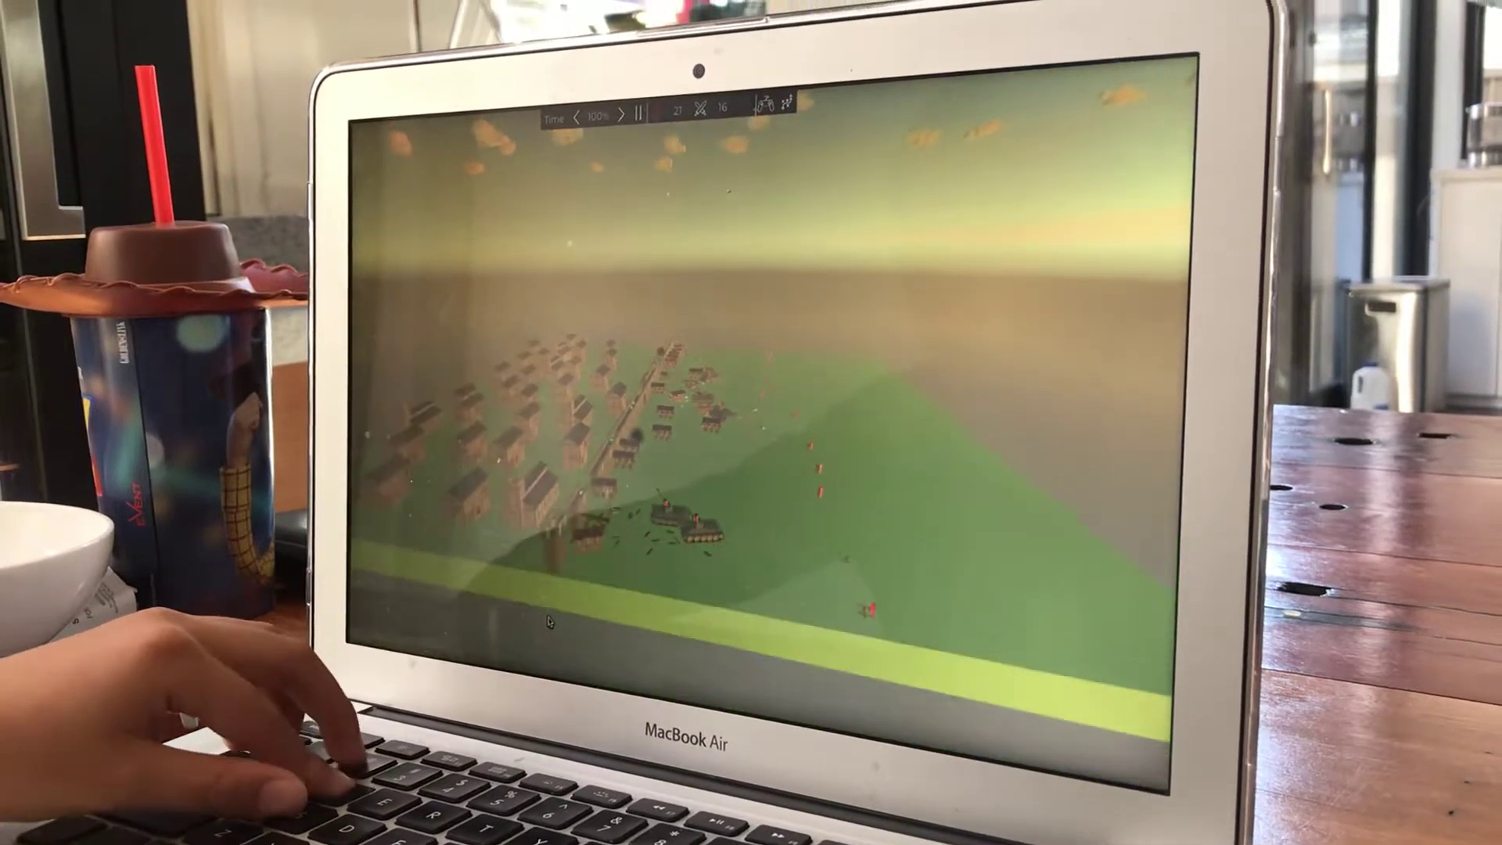
key("s")
key("w")
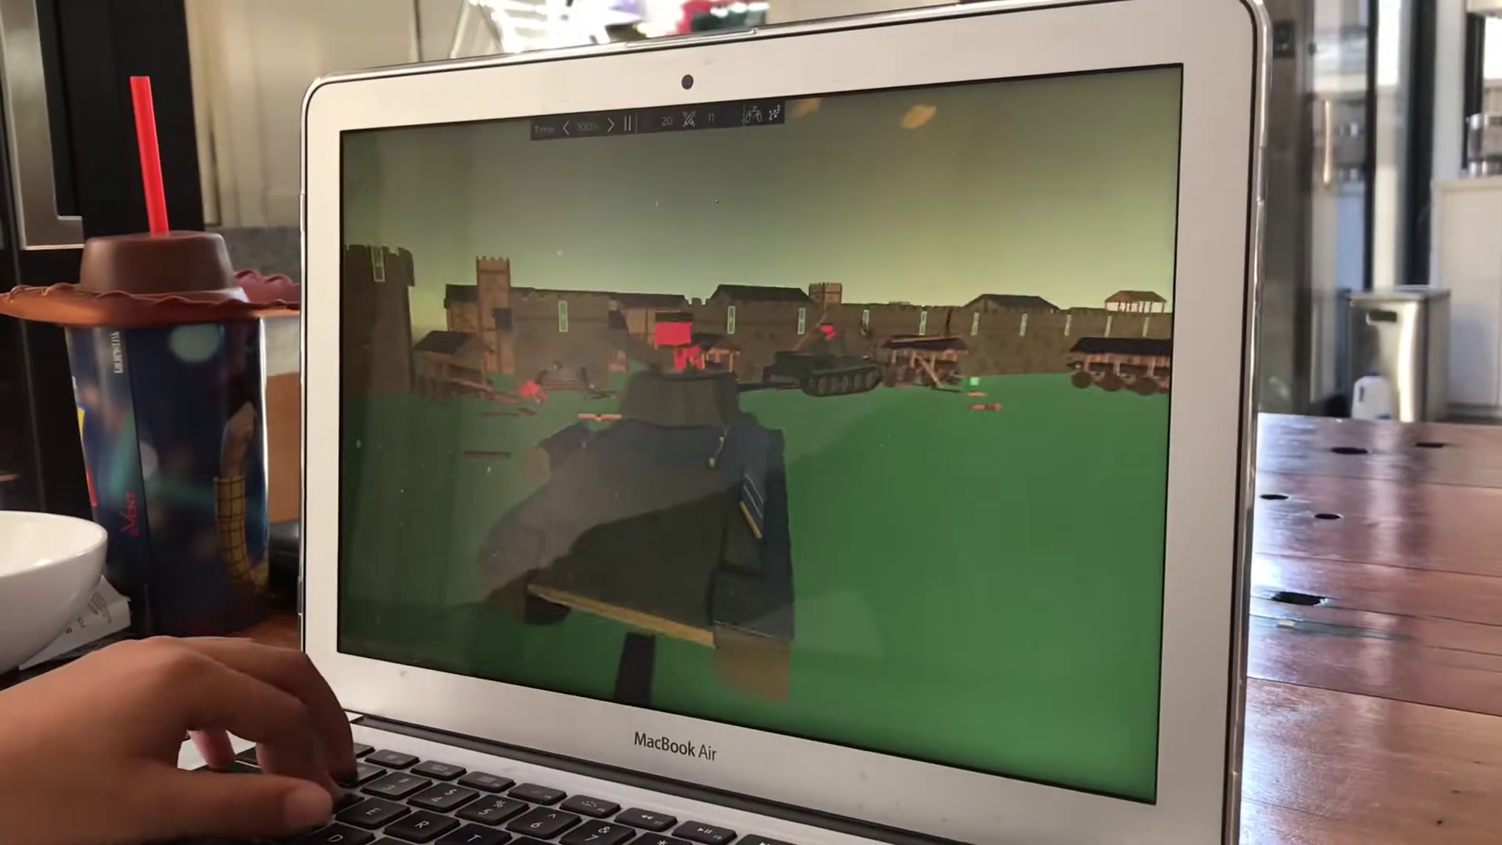
key("w")
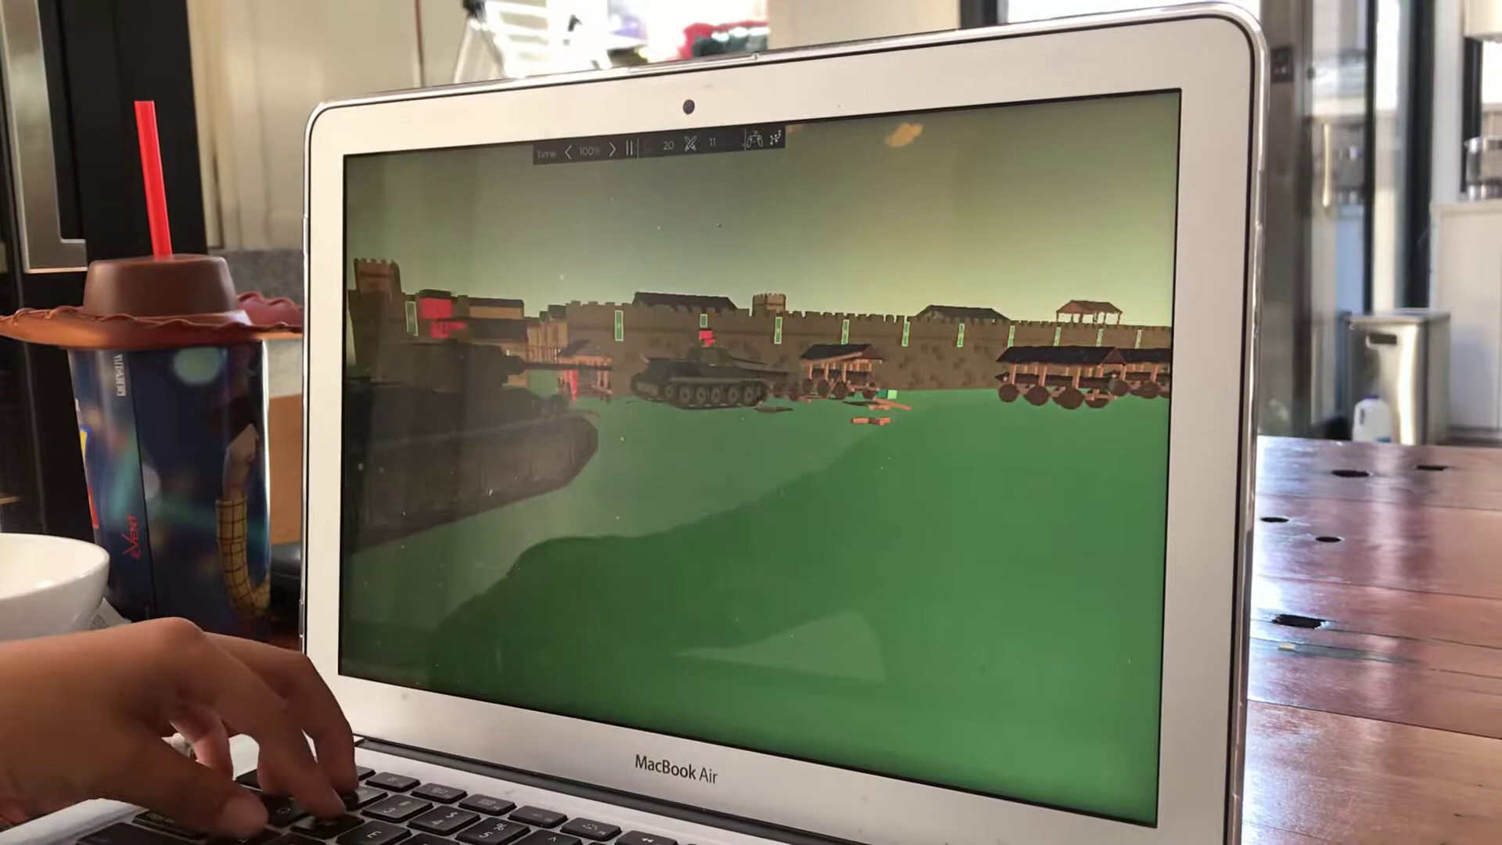
Step: Bring up the pause menu to reach the Custom Battle Editor's CustomUnit list
key("Escape")
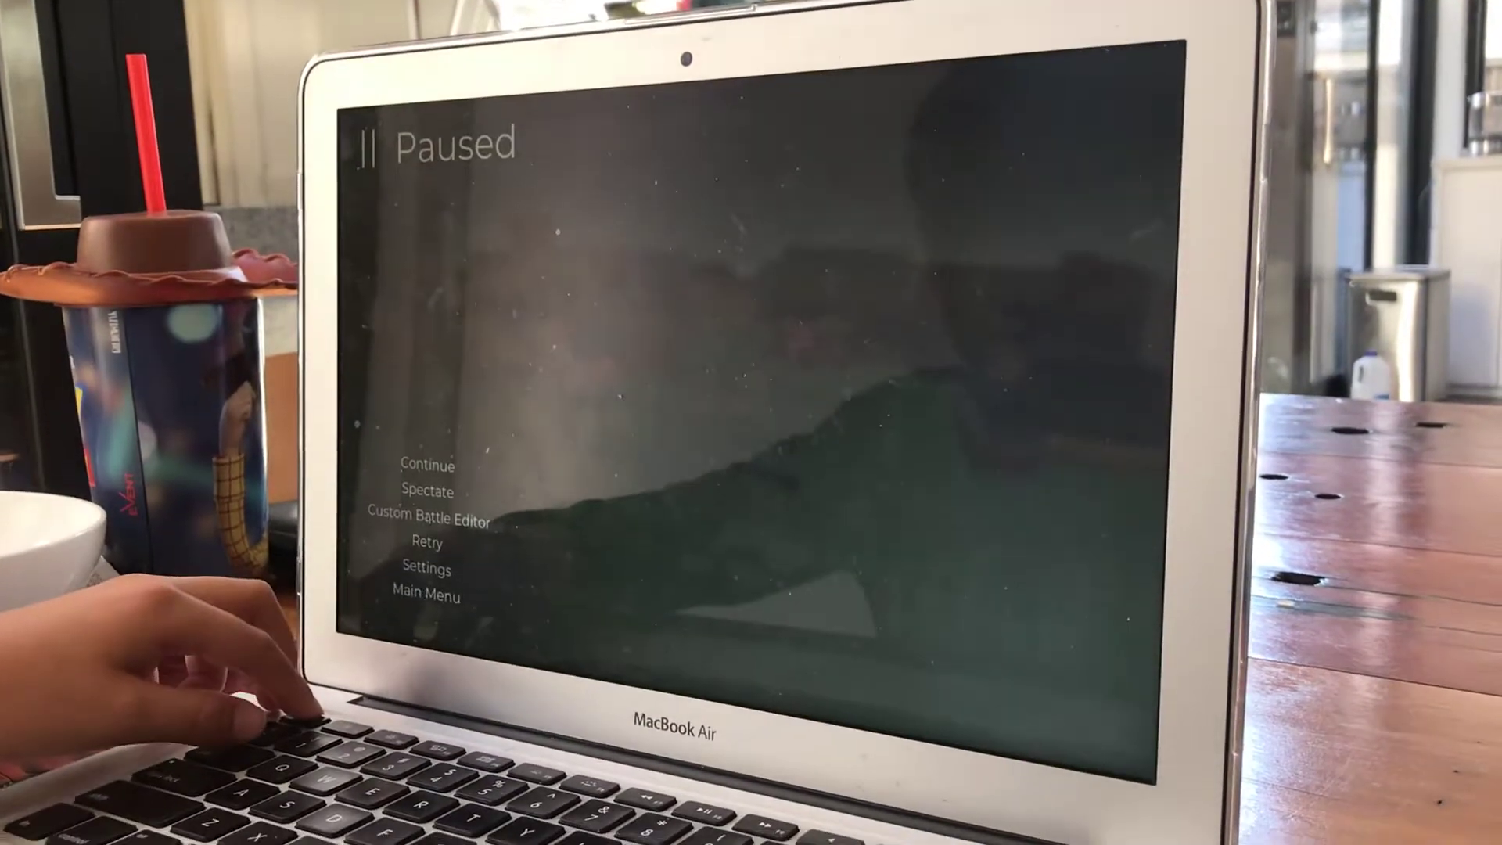
key("Escape")
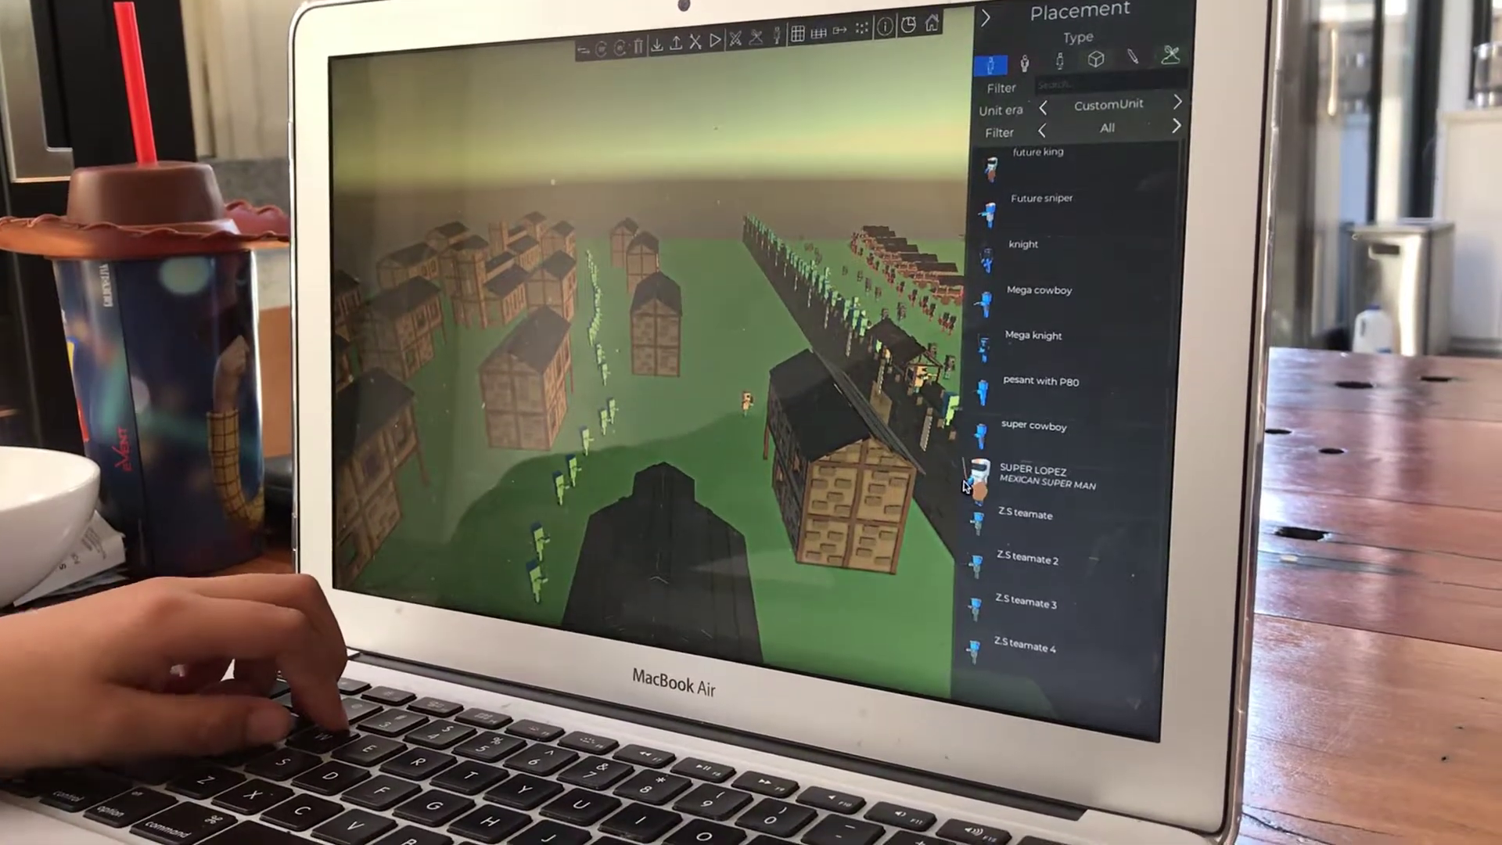
Step: Pick SUPER LOPEZ for placement, place it over the field, and hide the placement list
left_click(992, 483)
key("w")
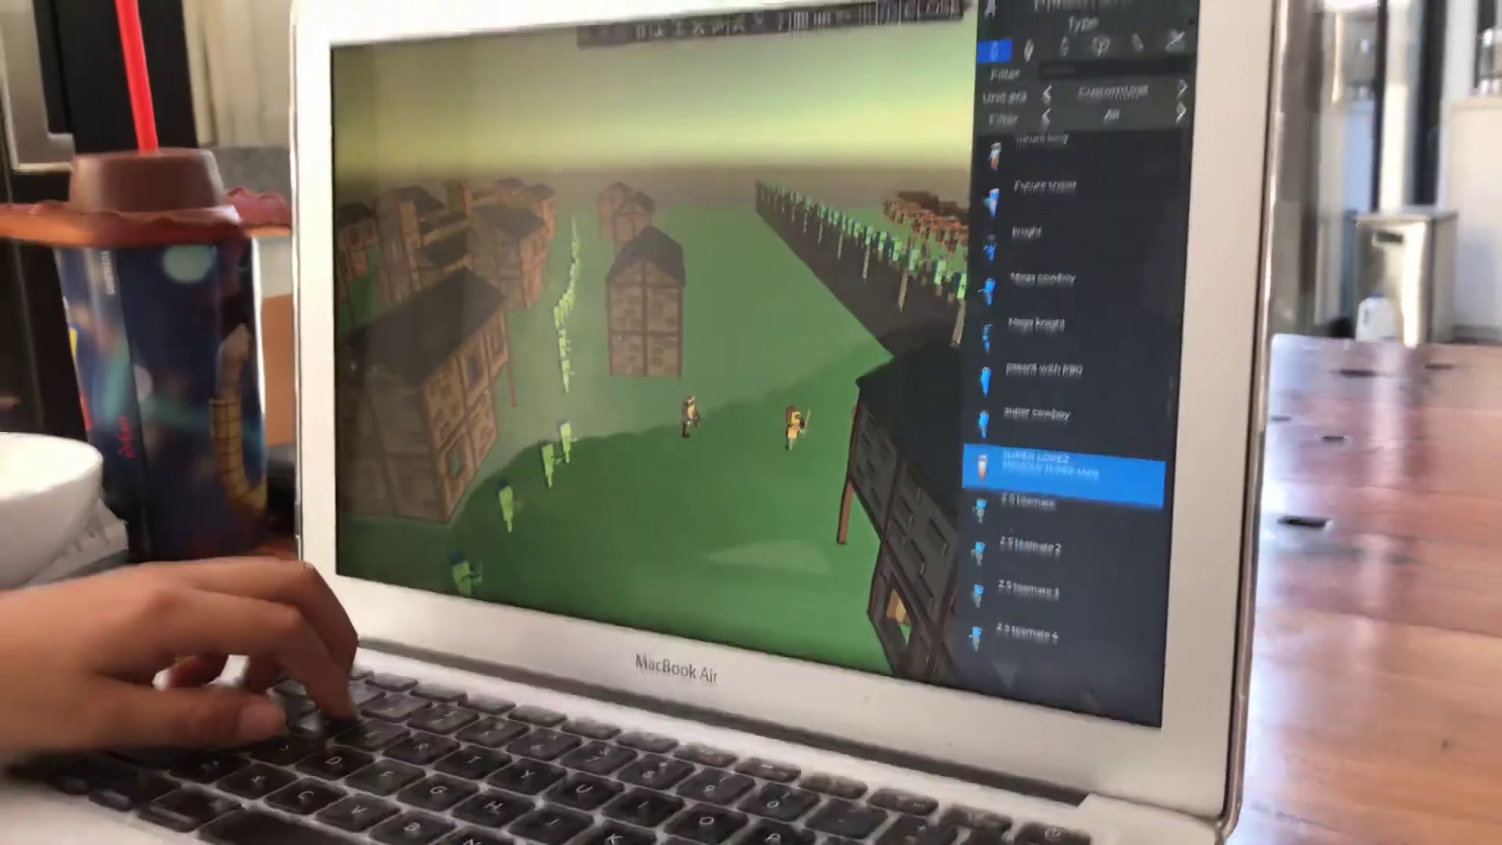
left_click(984, 7)
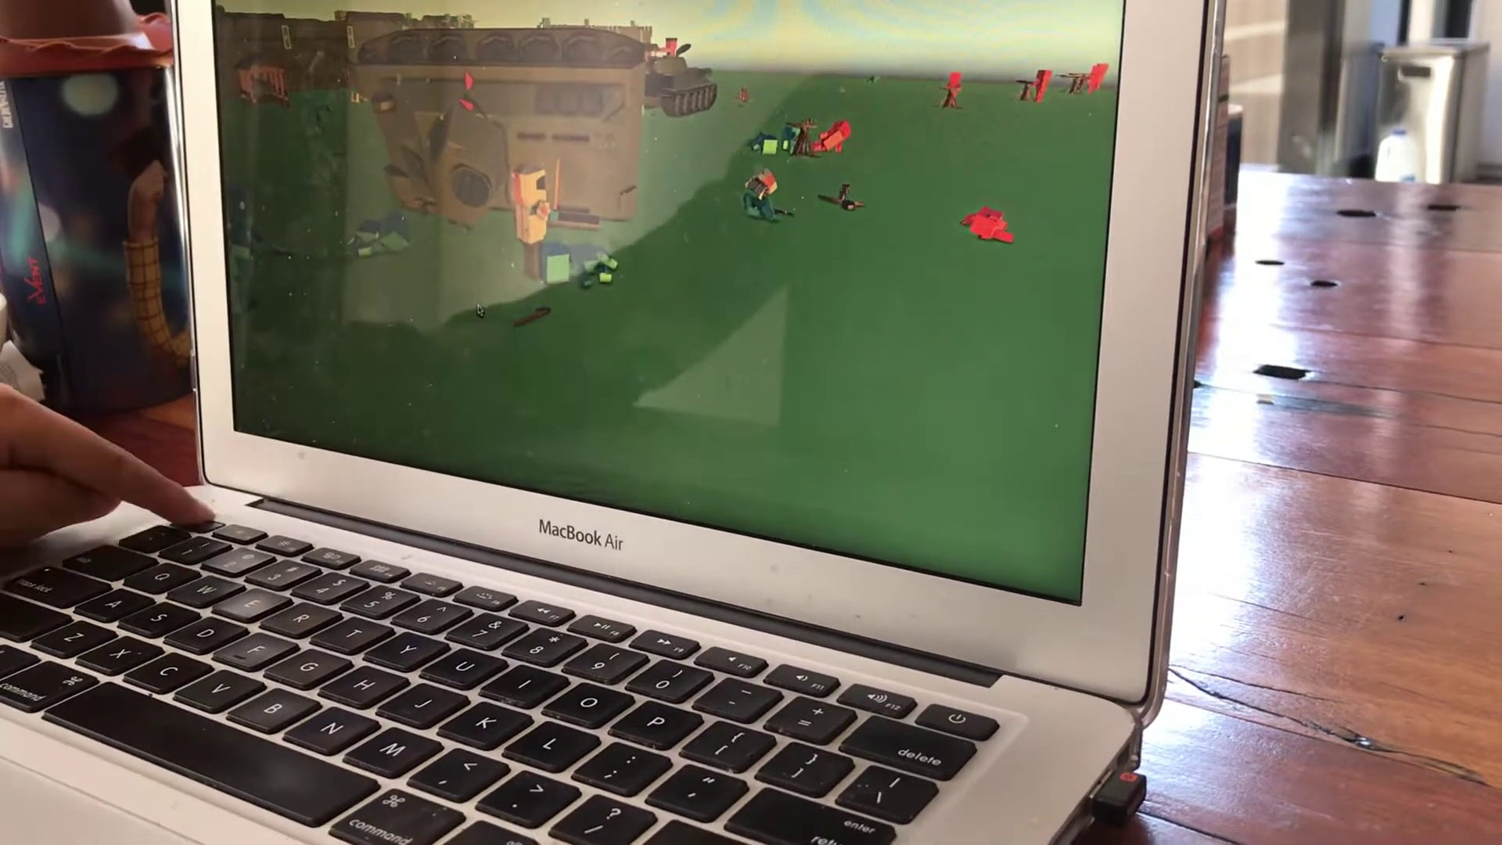
Step: Pause the battle and switch to a close view behind a unit
key("Escape")
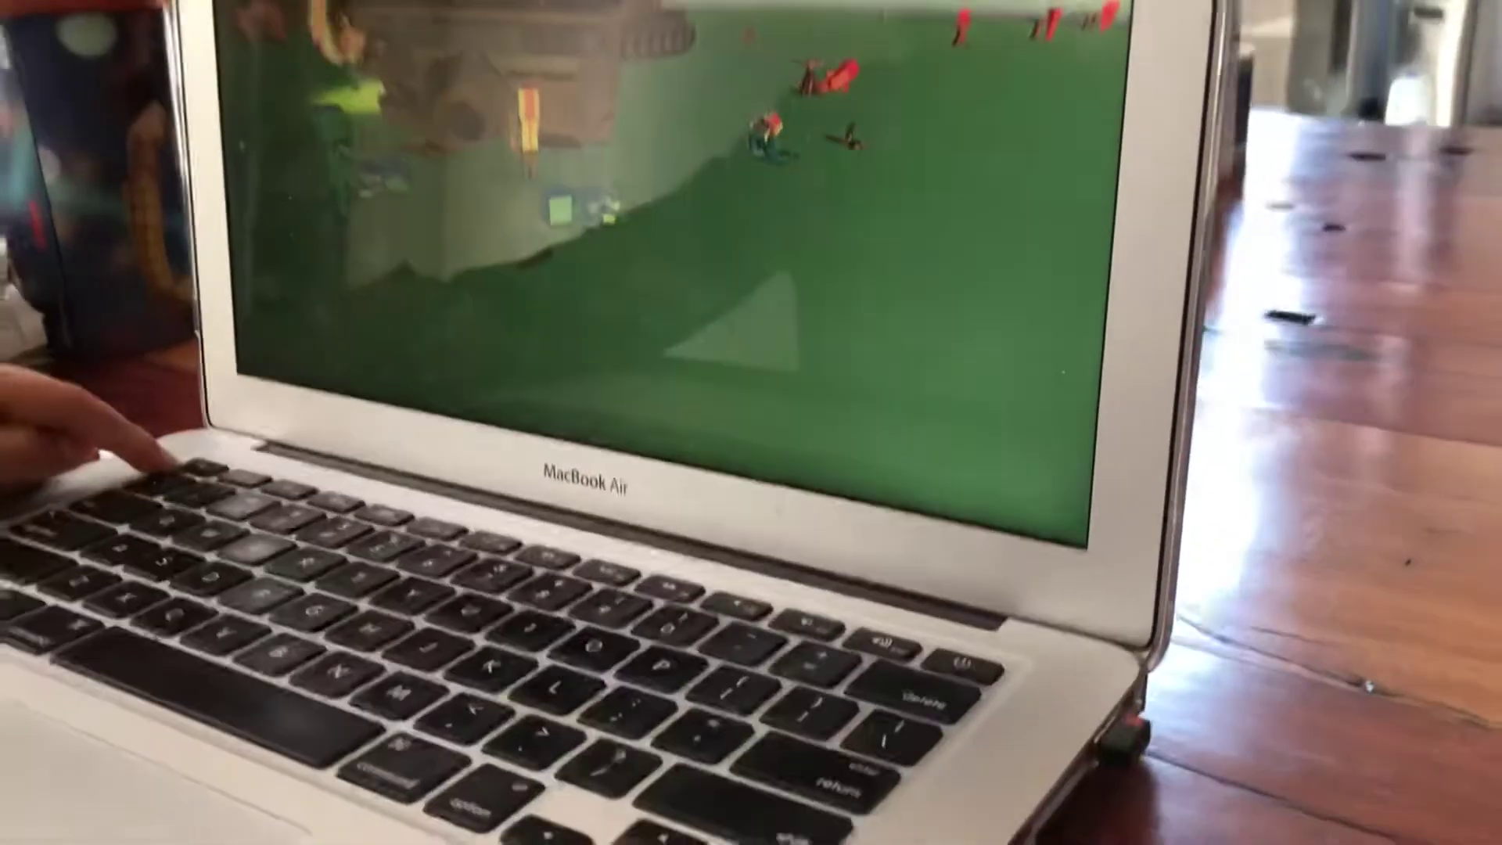
key("f")
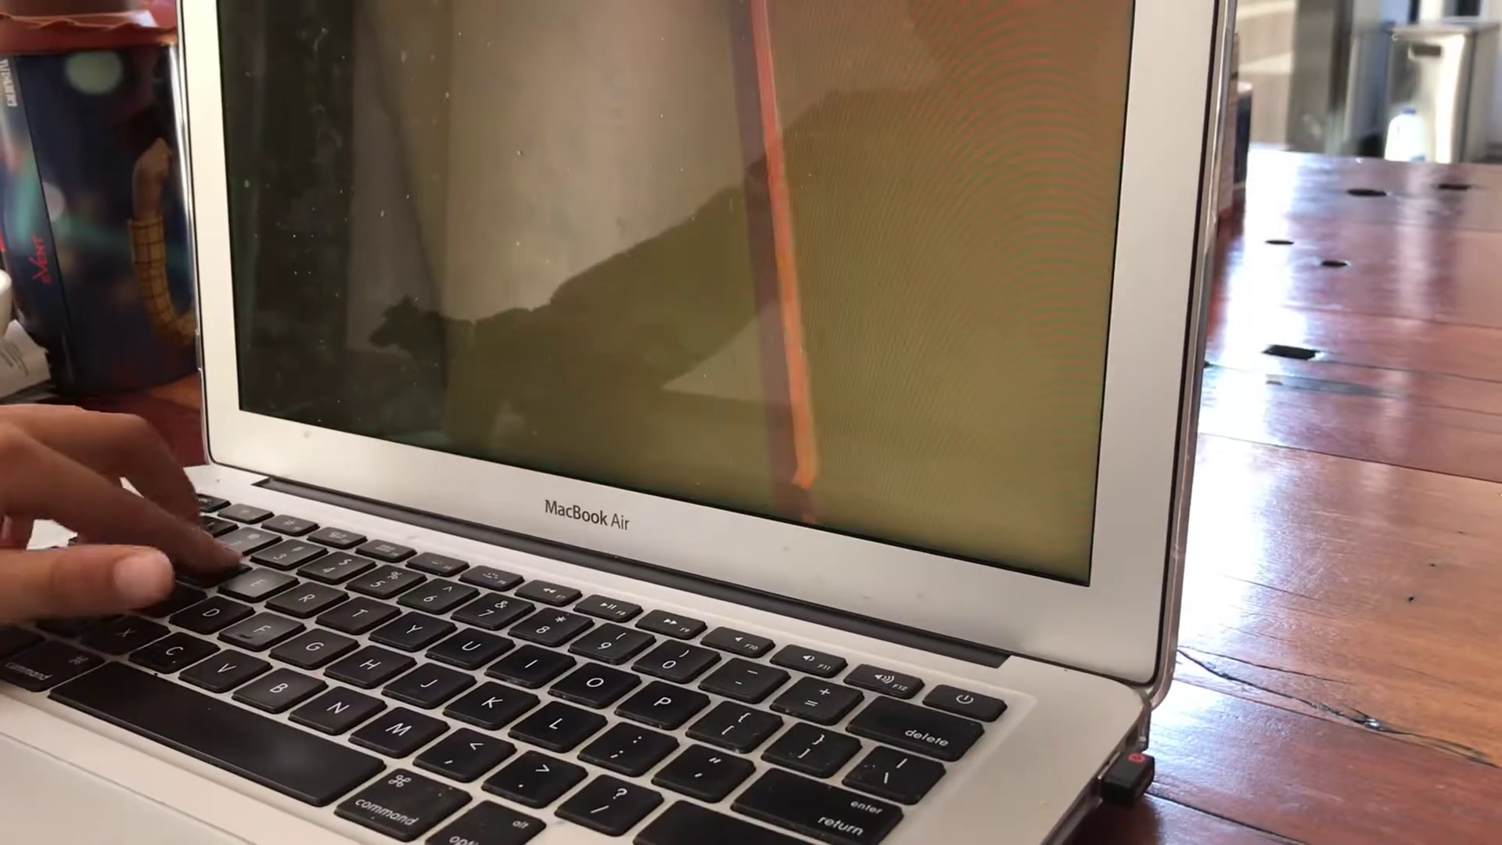